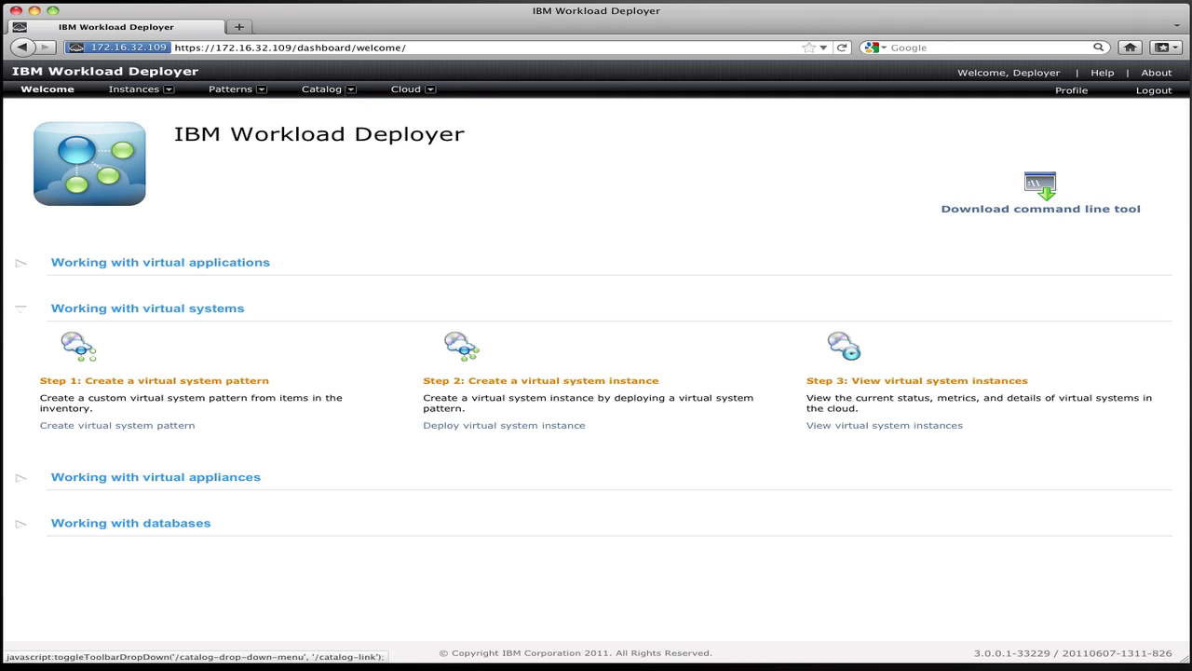
Open the catalog's Virtual Images list and display the DB2 Enterprise 9.7.3.1 image details
{"action": "left_click", "coordinate": [344, 91]}
{"action": "left_click", "coordinate": [344, 148]}
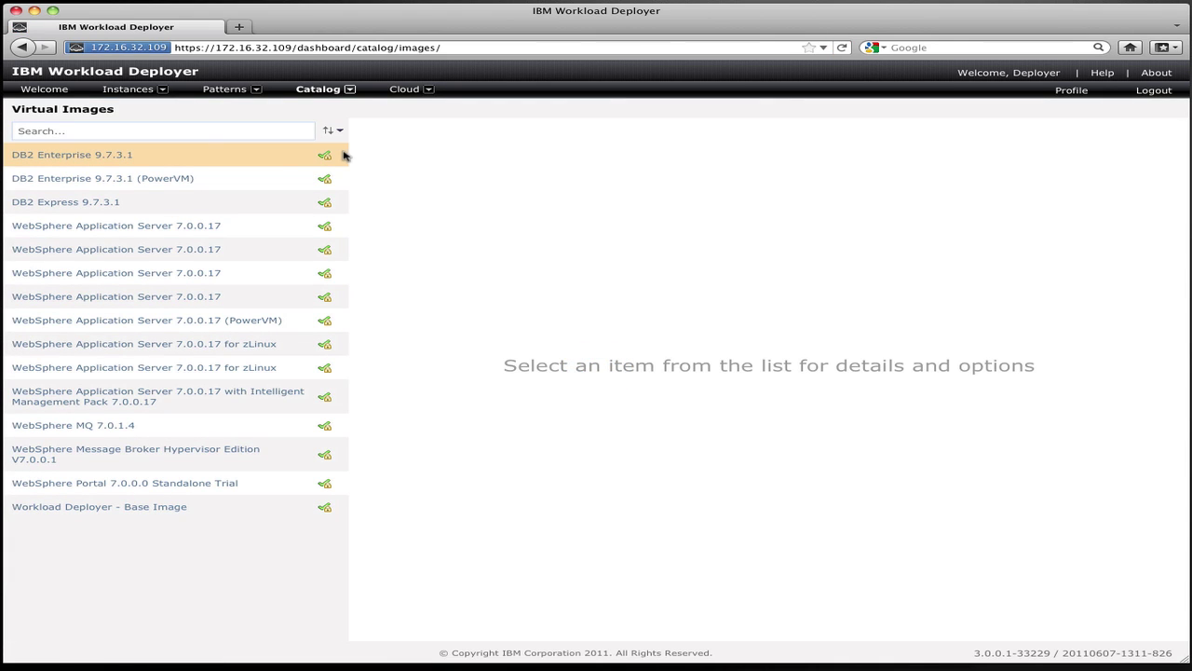
{"action": "left_click", "coordinate": [98, 155]}
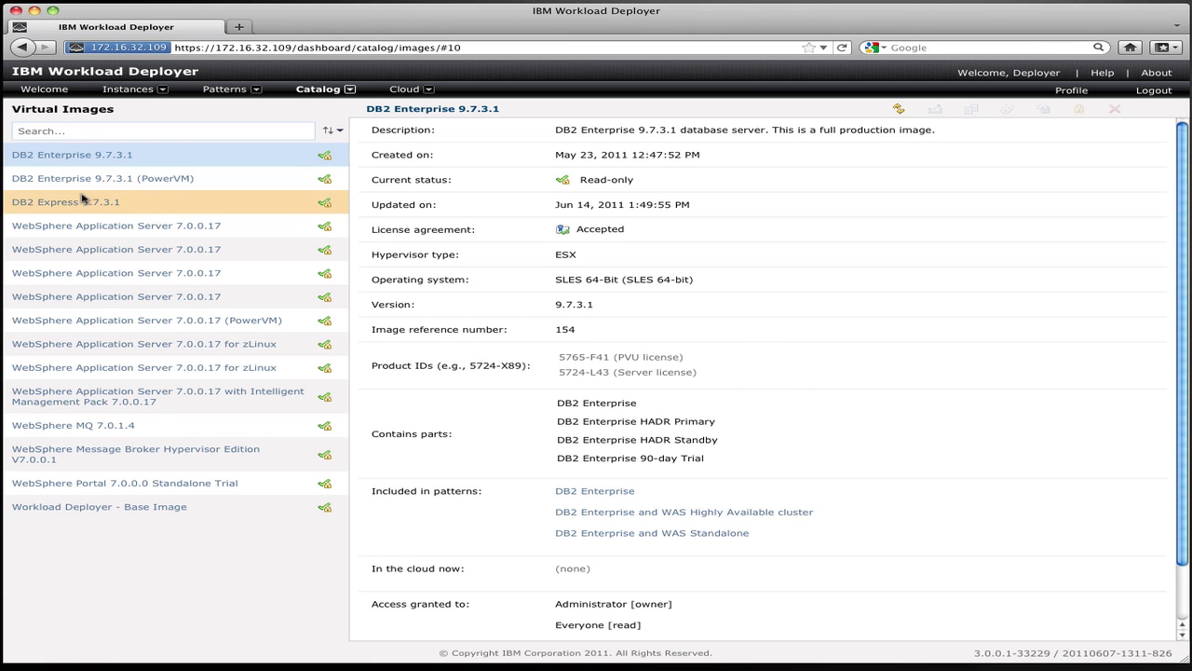
Select the WebSphere Application Server 7.0.0.17 with Intelligent Management Pack image to see its details
{"action": "left_click", "coordinate": [142, 396]}
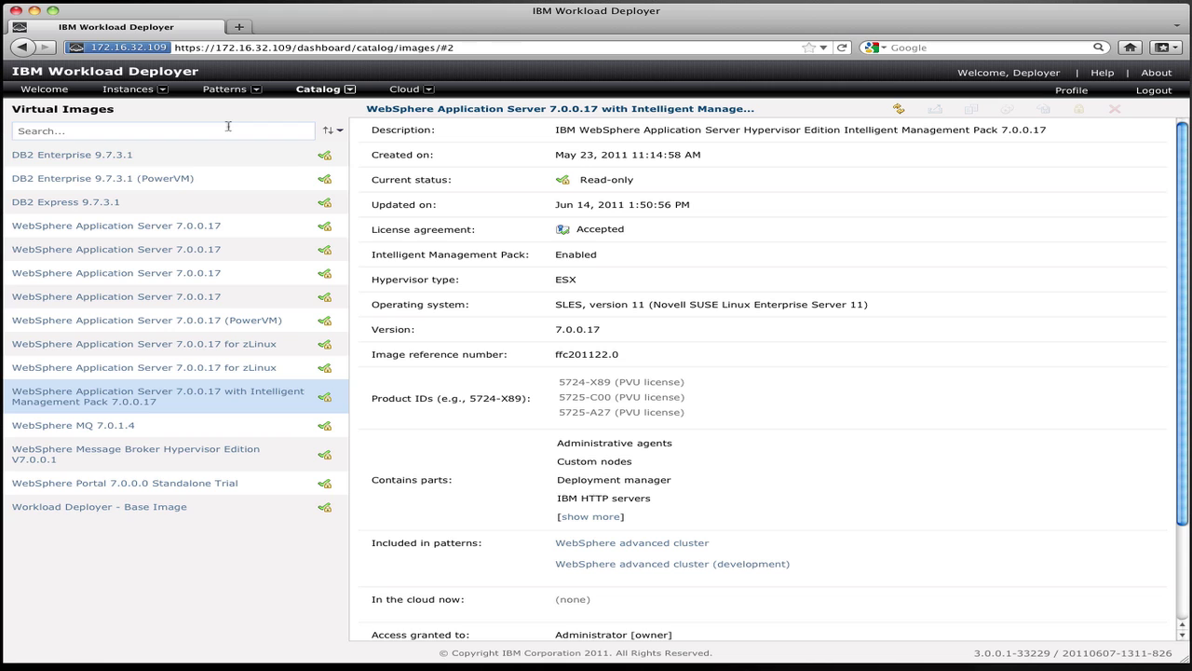
Switch to the Virtual Systems list under Patterns
{"action": "left_click", "coordinate": [255, 91]}
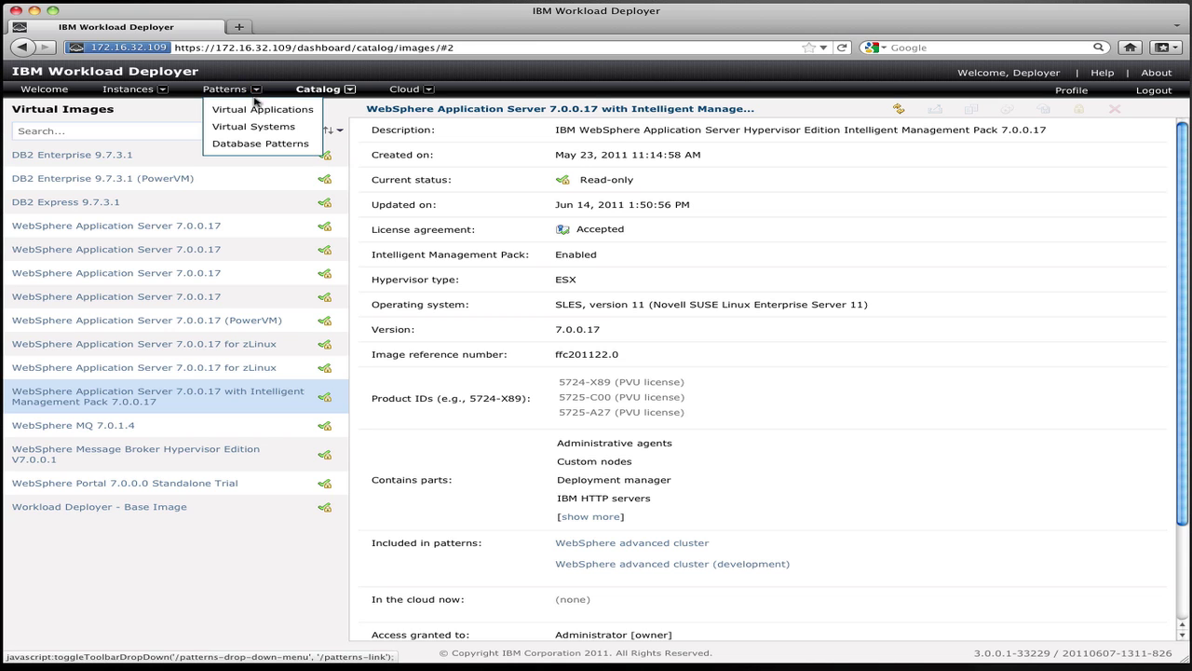
{"action": "left_click", "coordinate": [252, 132]}
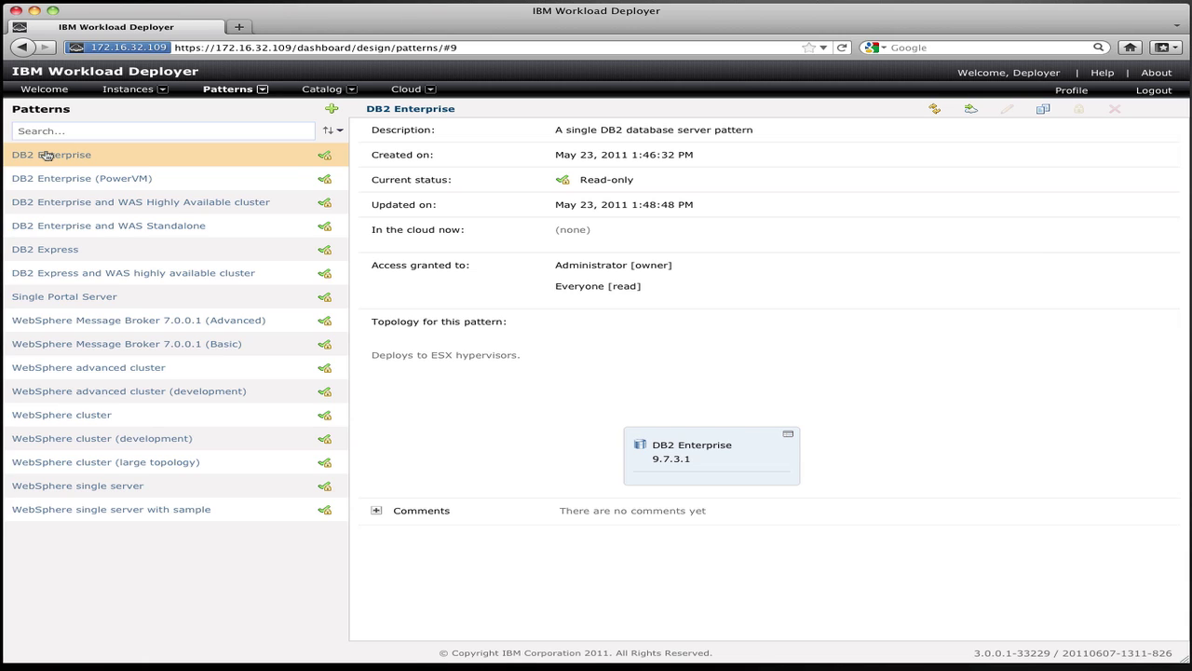
Select the DB2 Express and WAS highly available cluster pattern and scroll through its HADR topology
{"action": "left_click", "coordinate": [81, 273]}
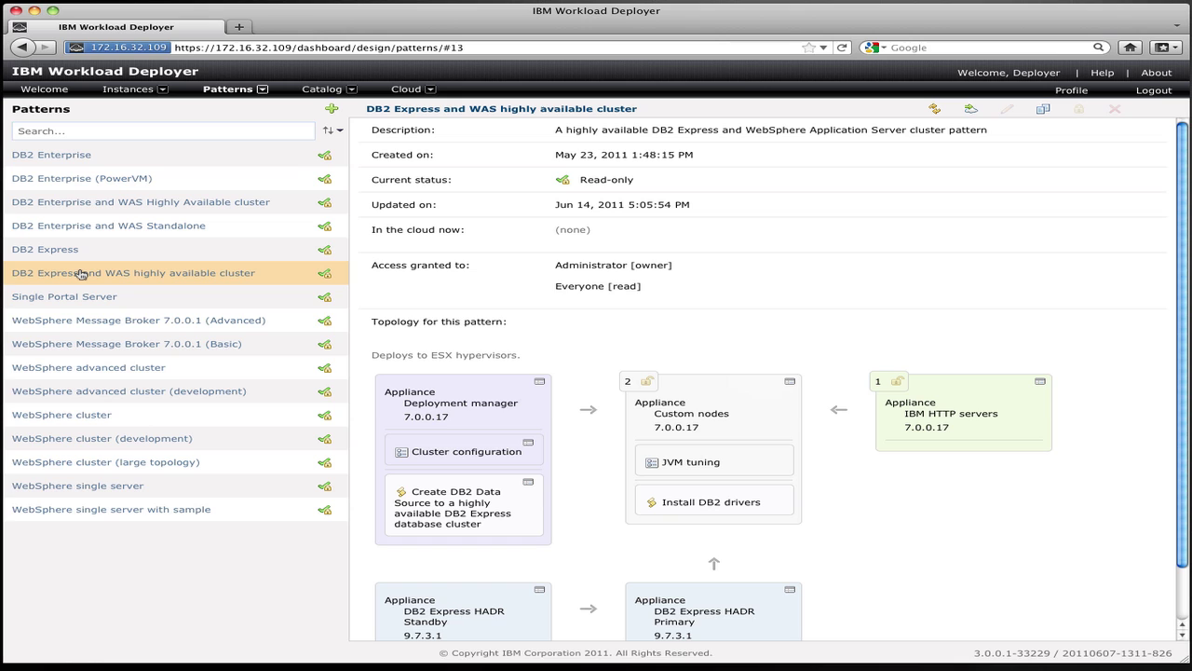
{"action": "scroll", "coordinate": [599, 330], "scroll_direction": "down", "scroll_amount": 2}
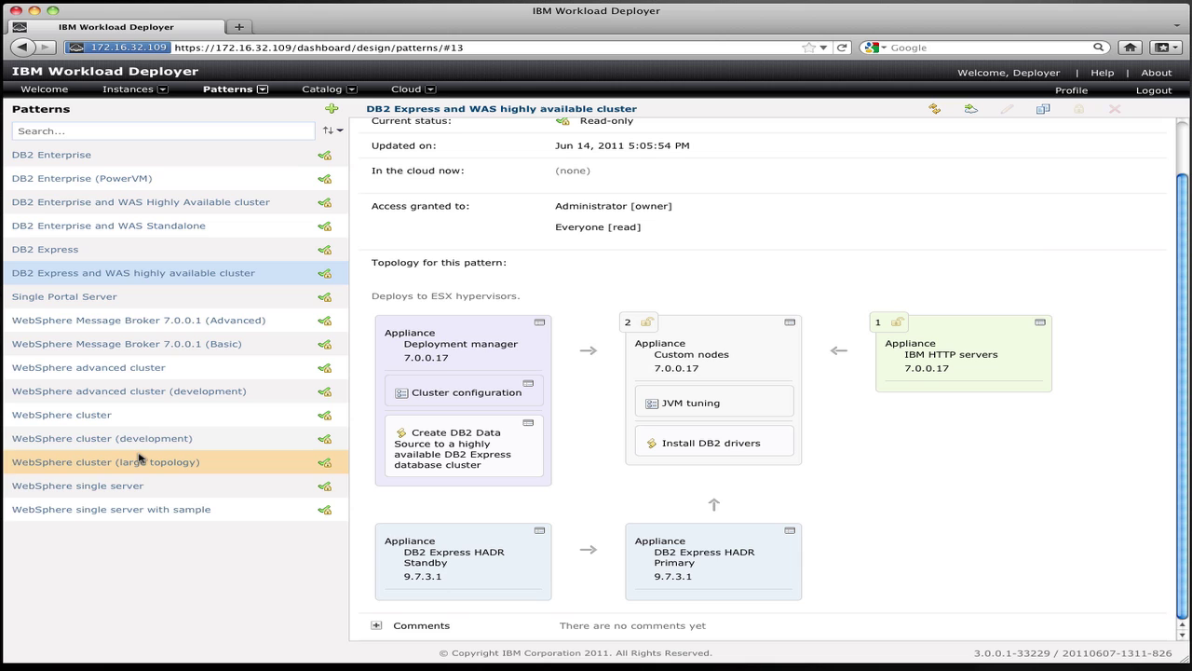
Select the WebSphere single server pattern to see its Standalone server 7.0.0.17 part
{"action": "left_click", "coordinate": [128, 487]}
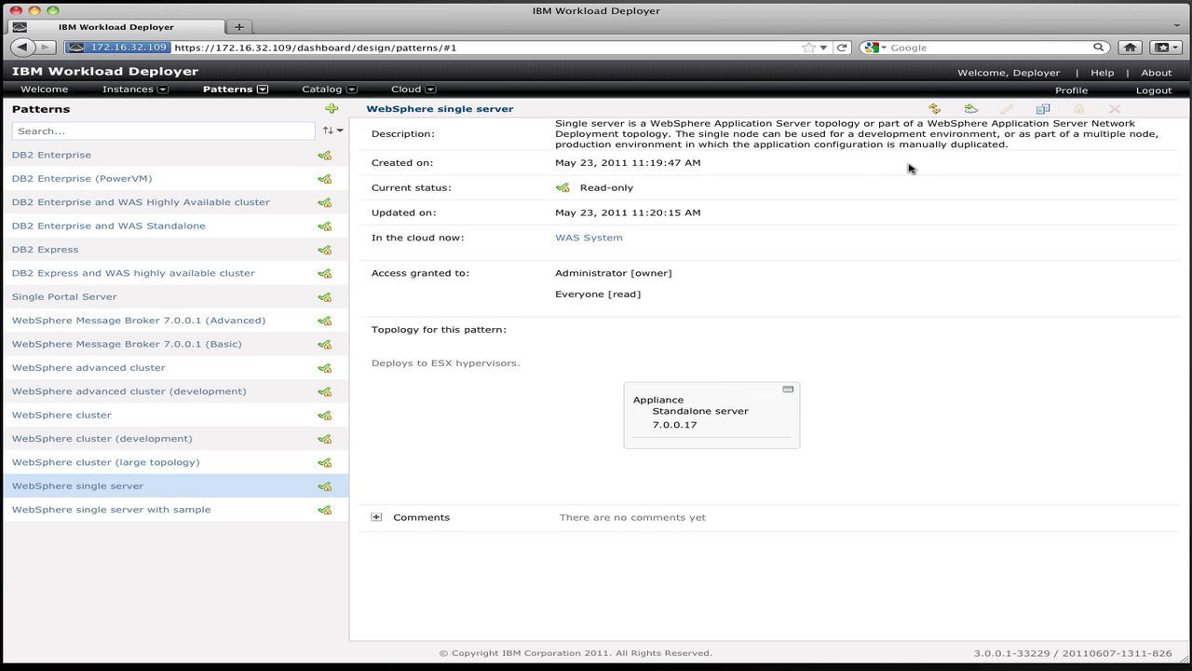
Begin deploying the WebSphere single server pattern as 'WAS System' and list its virtual parts
{"action": "left_click", "coordinate": [971, 111]}
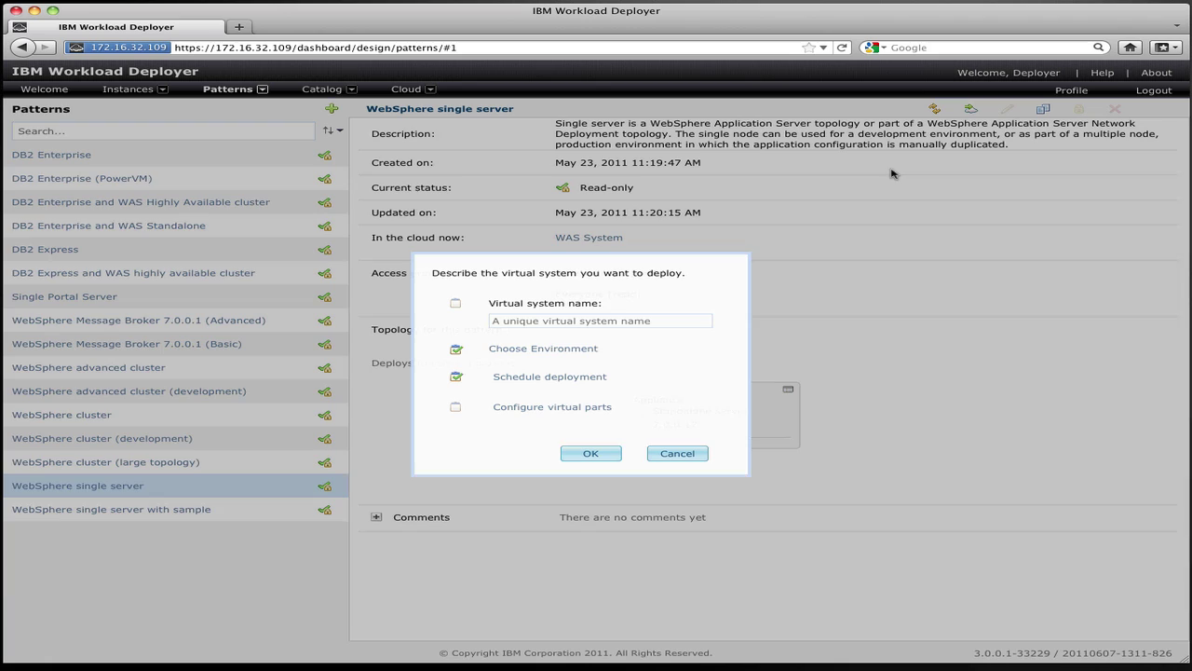
{"action": "left_click", "coordinate": [511, 324]}
{"action": "type", "text": "W"}
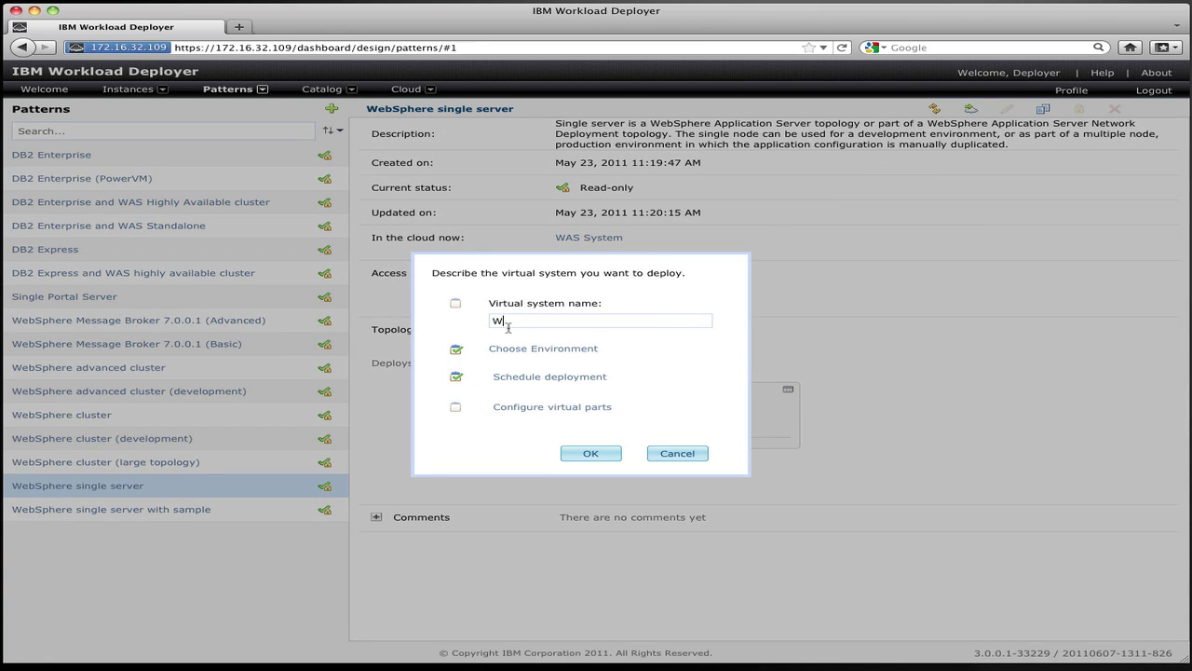
{"action": "type", "text": "AS System"}
{"action": "key", "text": "Tab"}
{"action": "left_click", "coordinate": [550, 408]}
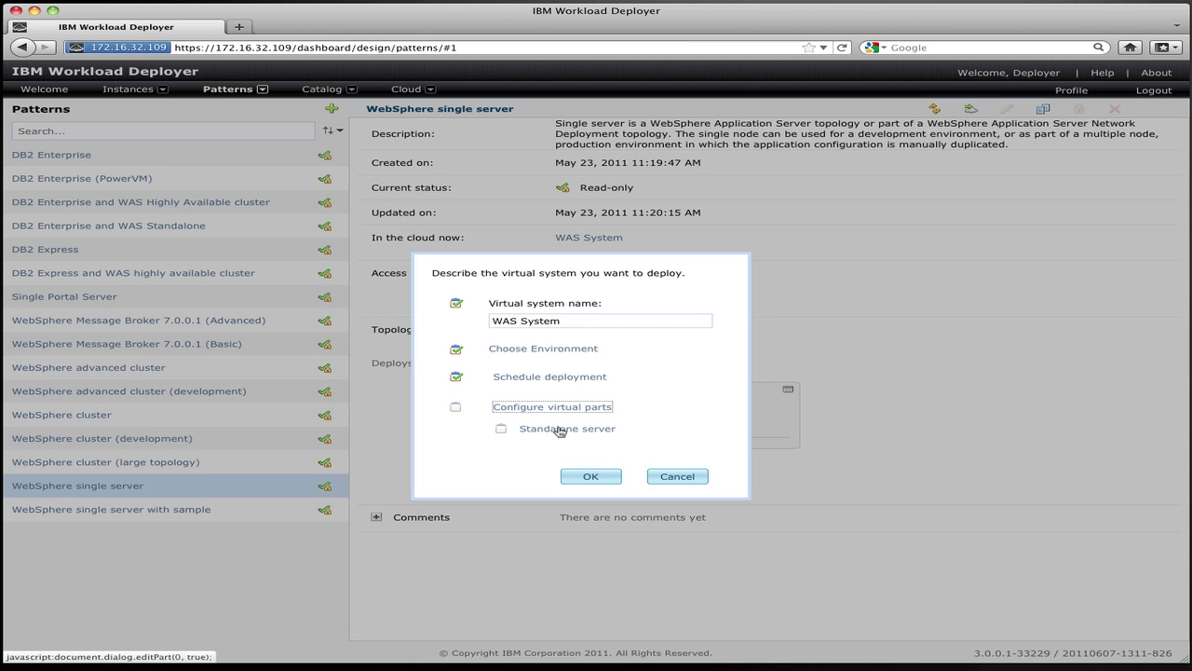
Enter and confirm the root password and the WebSphere admin user and password for Standalone server
{"action": "left_click", "coordinate": [559, 430]}
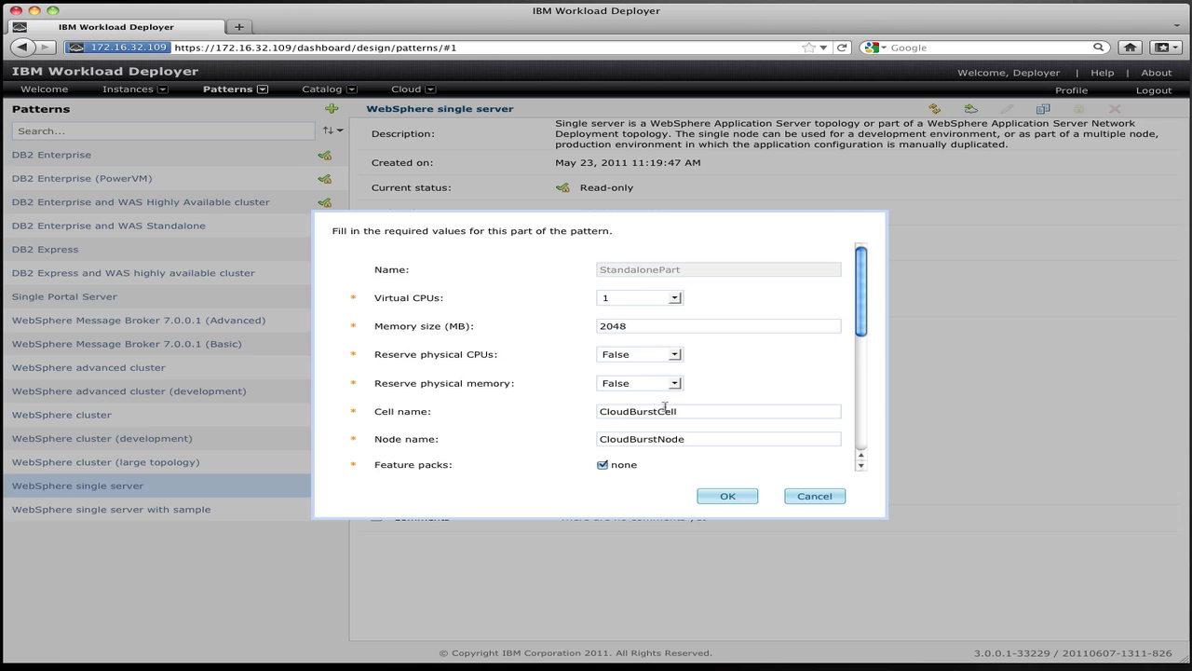
{"action": "scroll", "coordinate": [665, 407], "scroll_direction": "down", "scroll_amount": 3}
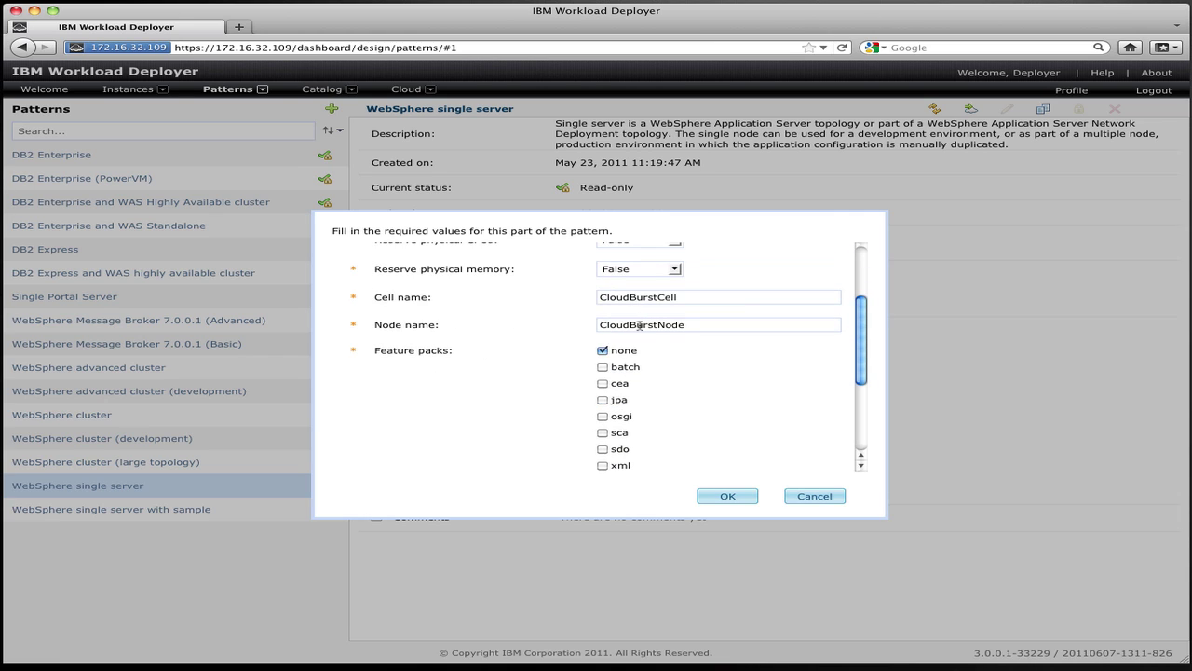
{"action": "scroll", "coordinate": [639, 325], "scroll_direction": "down", "scroll_amount": 2}
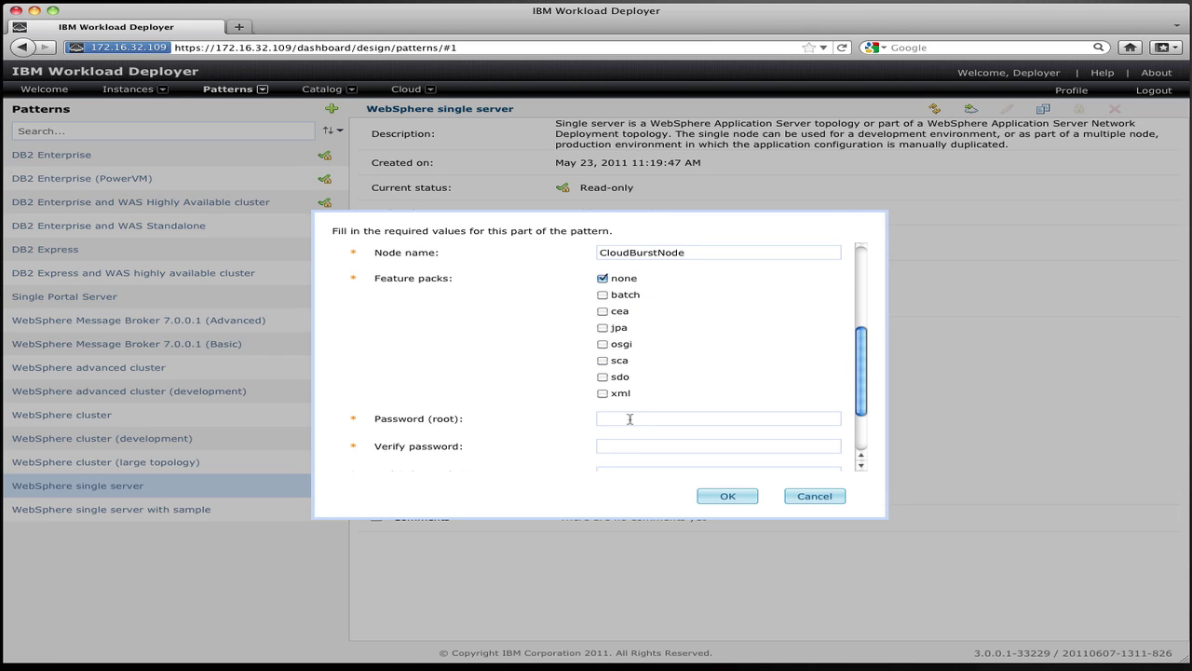
{"action": "type", "text": "••••••••••••"}
{"action": "key", "text": "Tab"}
{"action": "key", "text": "Tab"}
{"action": "type", "text": "••••••"}
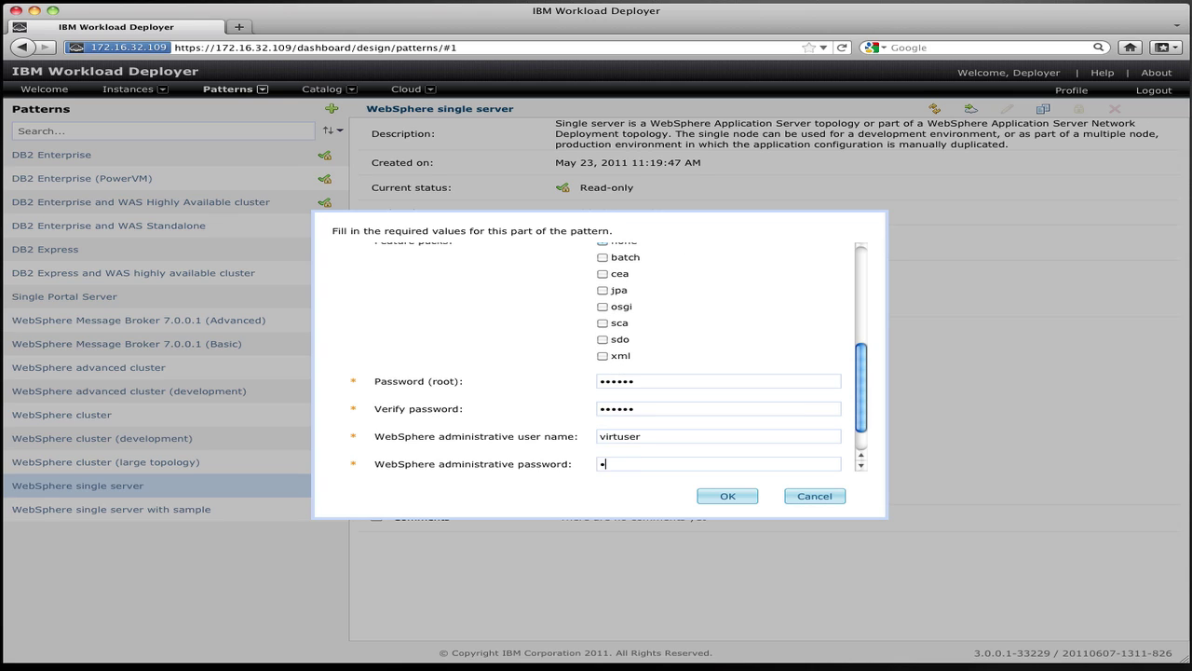
{"action": "key", "text": "Tab"}
{"action": "type", "text": "••••••"}
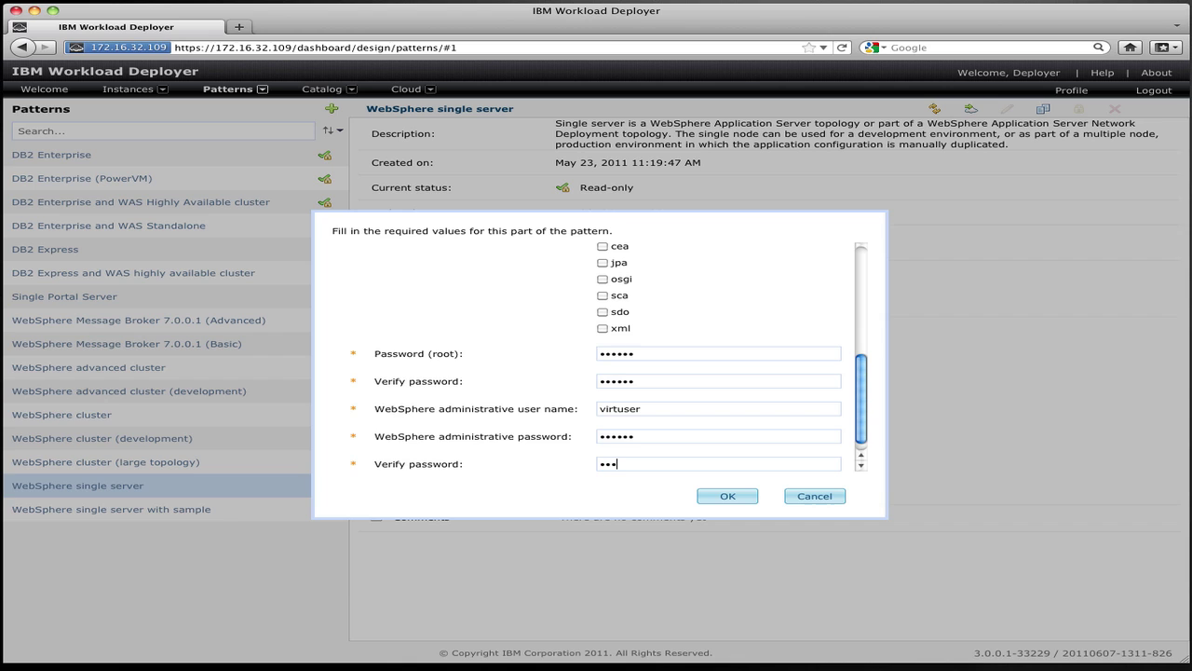
{"action": "key", "text": "Tab"}
Accept the part settings and deploy, renaming to 'WAS System 2' after the name conflict
{"action": "left_click", "coordinate": [728, 496]}
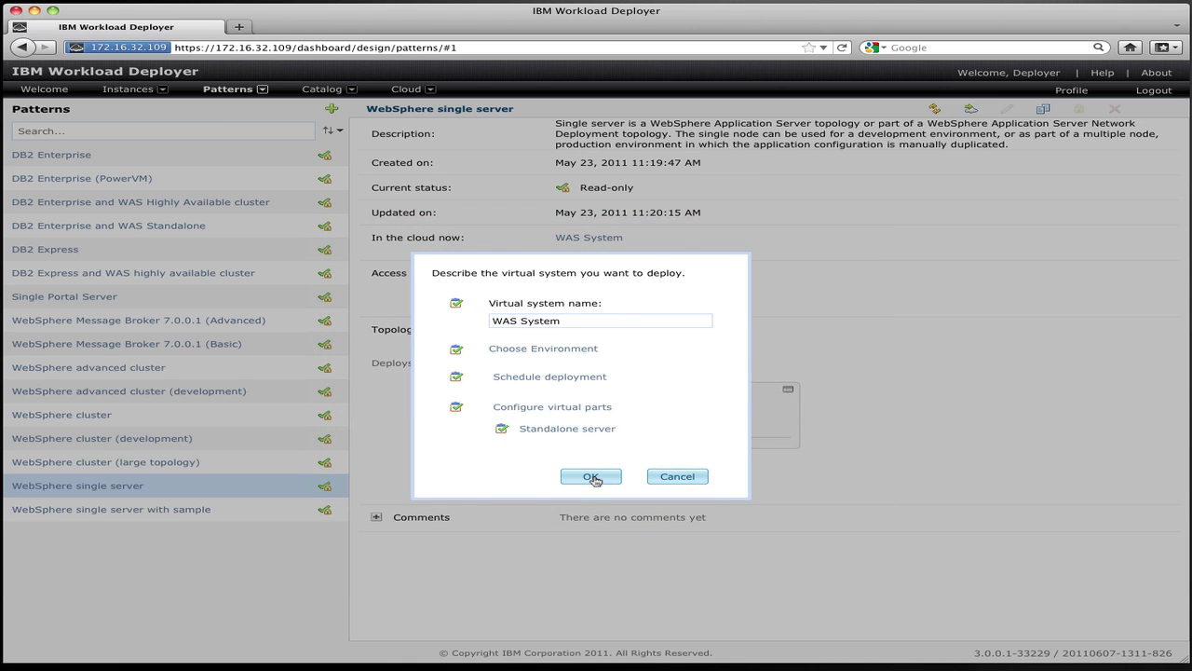
{"action": "left_click", "coordinate": [593, 477]}
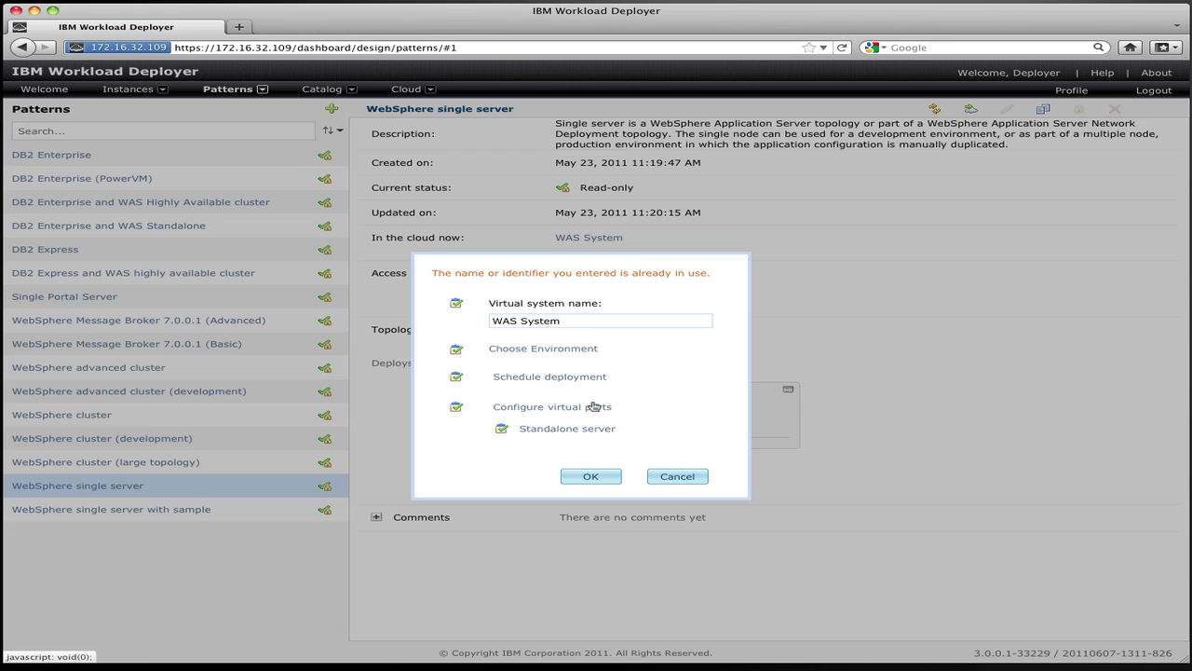
{"action": "left_click", "coordinate": [569, 324]}
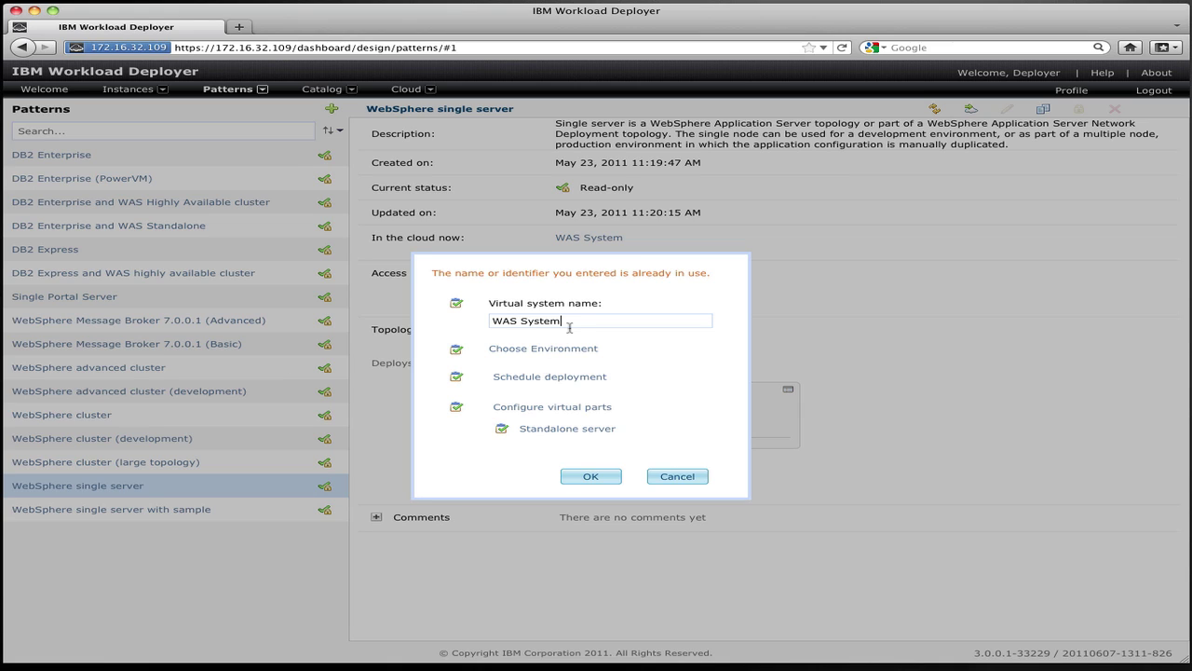
{"action": "type", "text": "2"}
{"action": "left_click", "coordinate": [592, 477]}
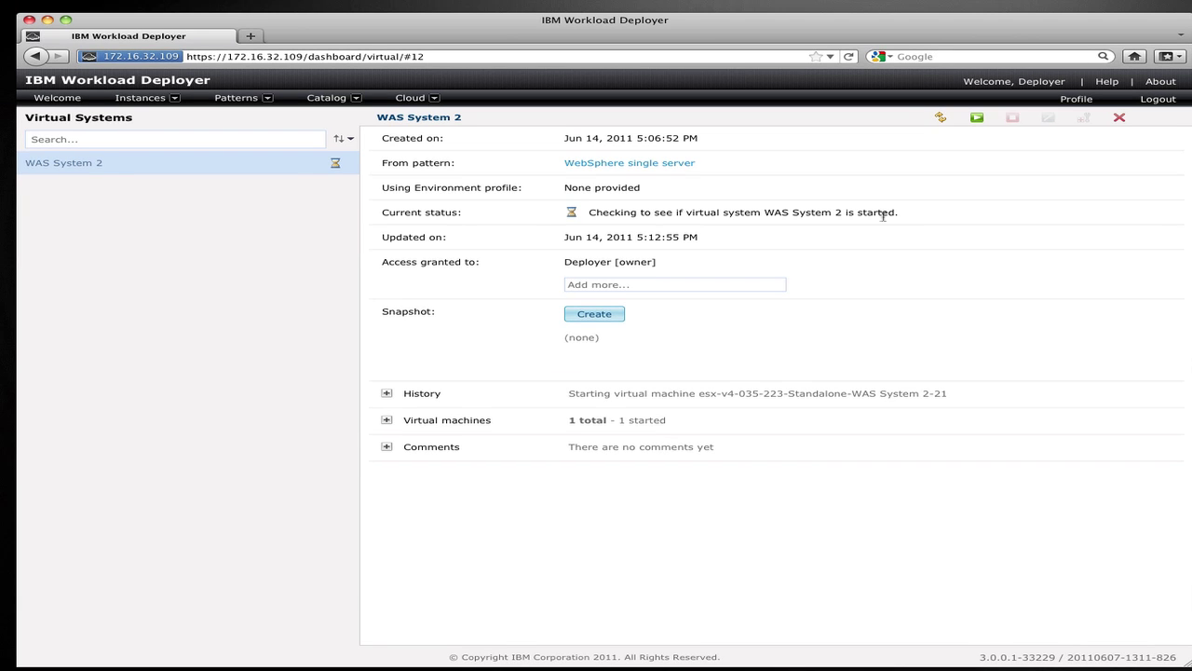
{"action": "left_click", "coordinate": [1005, 9]}
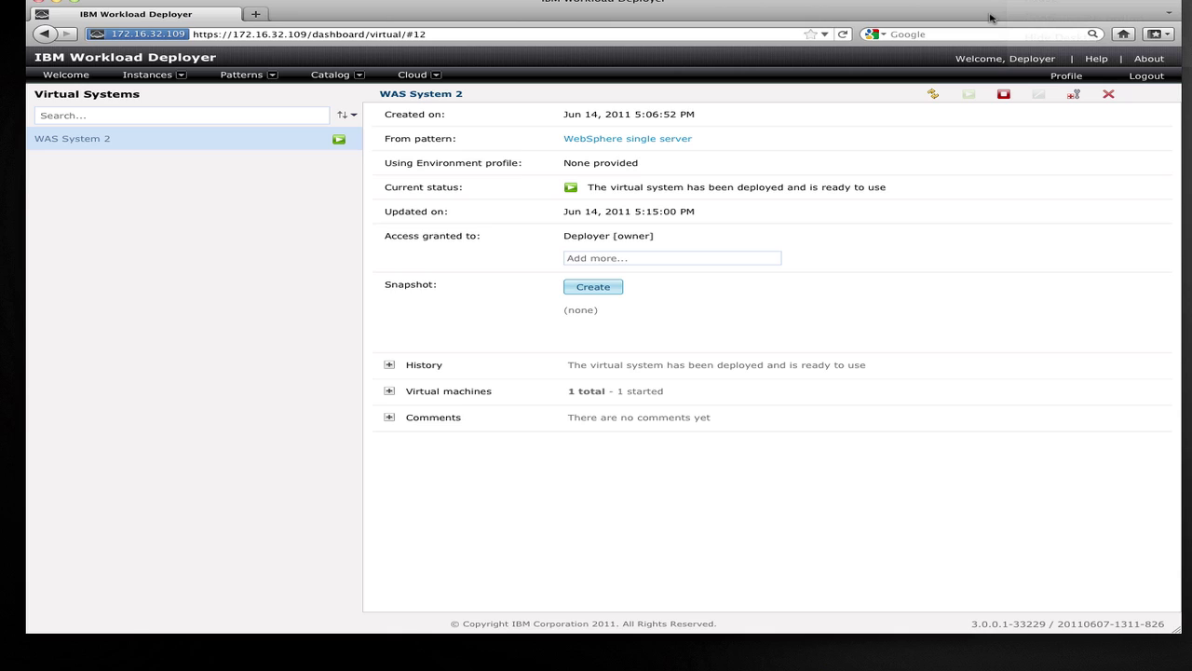